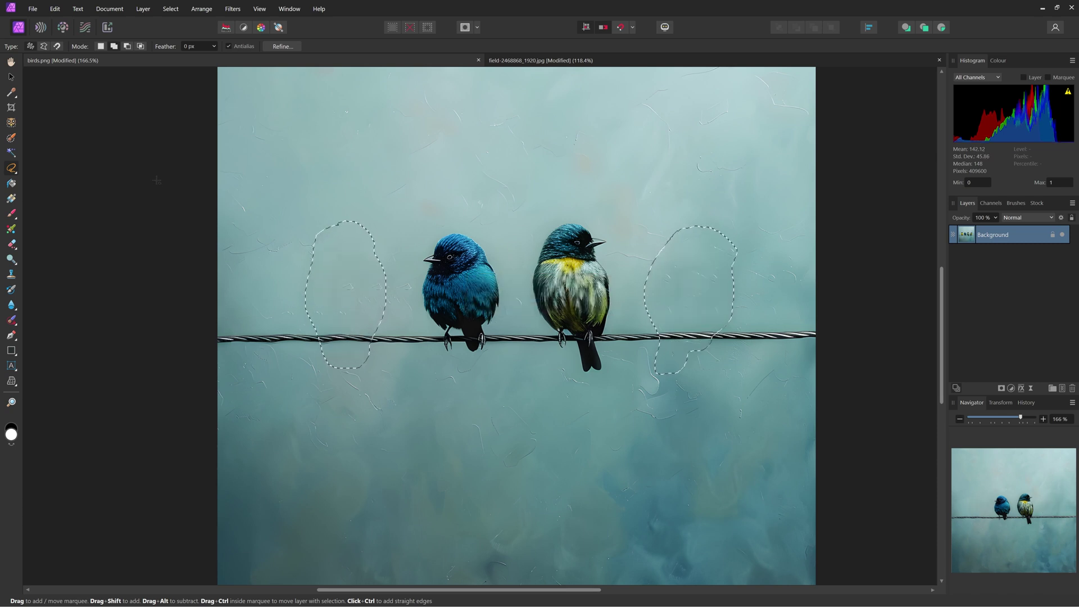
- Bring the field-2468868_1920.jpg photo to the front and nudge its view slightly
left_click(156, 178)
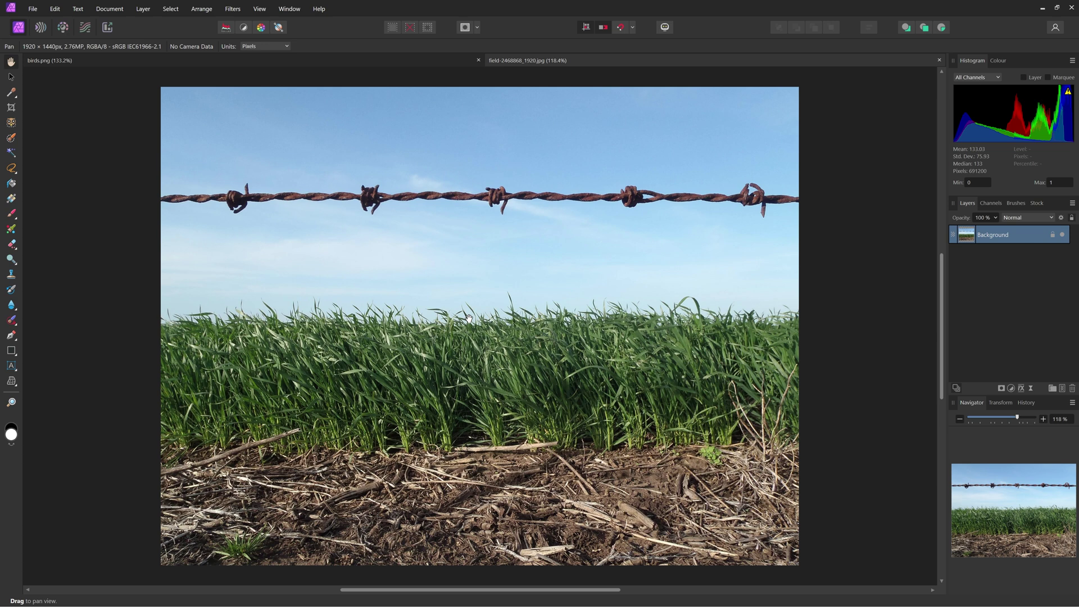
left_click_drag(354, 258, 350, 250)
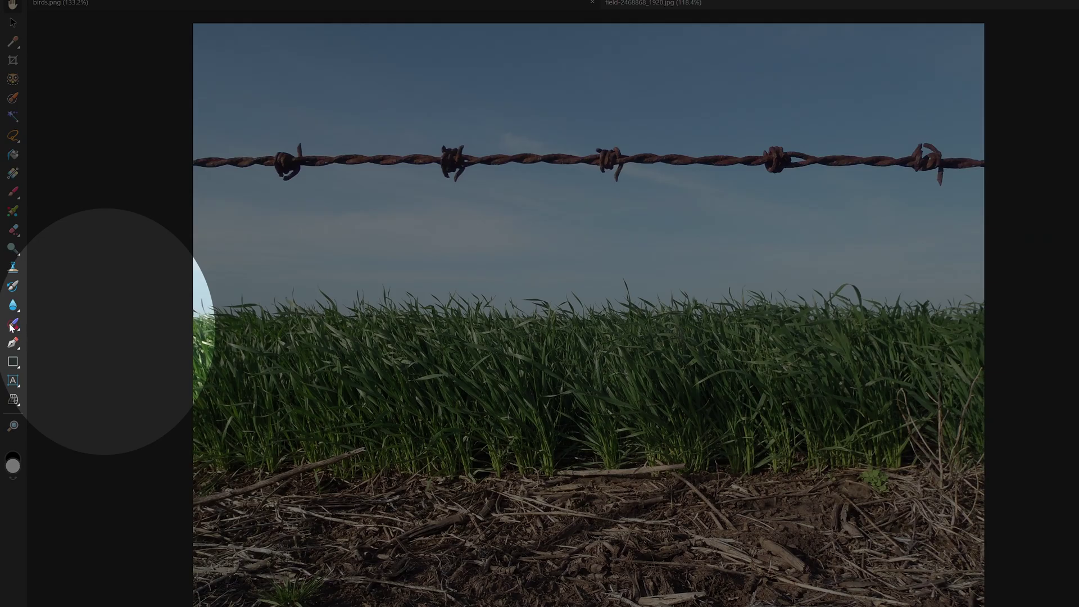
- Choose the Inpainting Brush Tool from the healing tools flyout
left_click(14, 326)
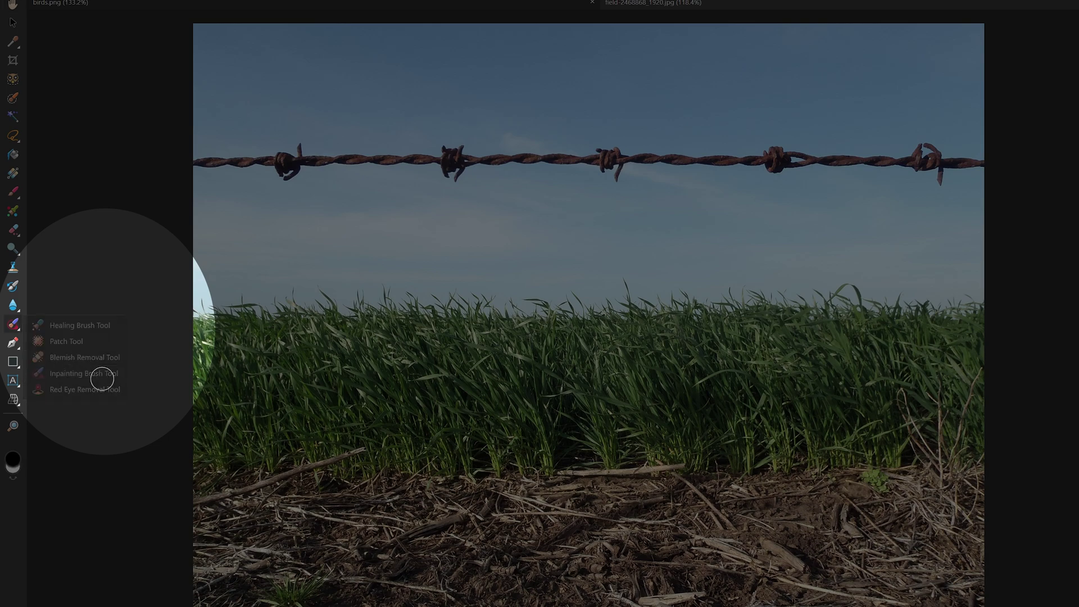
left_click(102, 379)
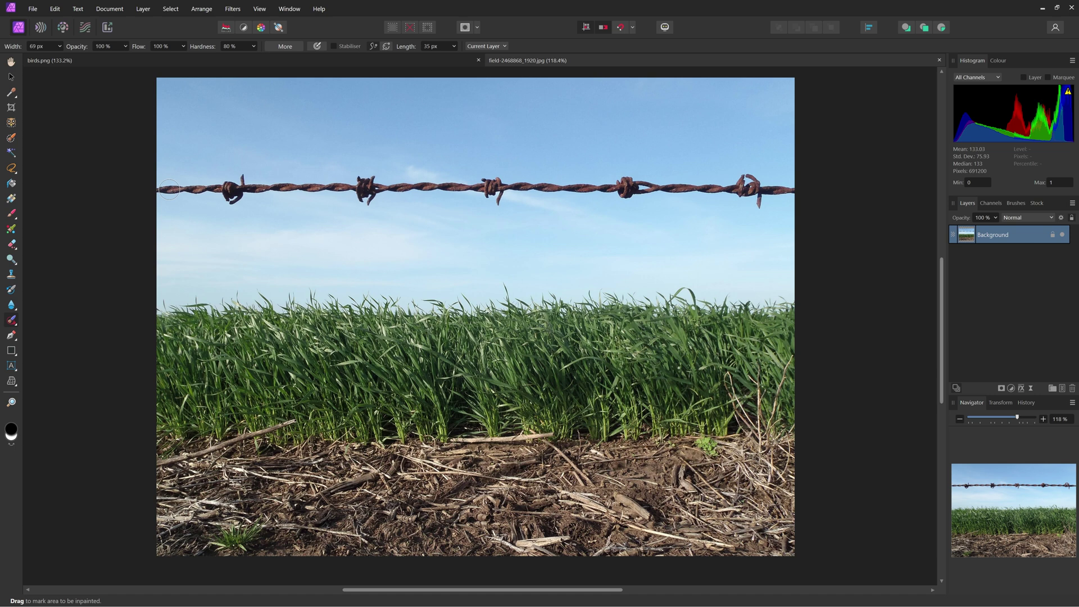
- Resize the brush and paint along the entire barbed wire across the sky
key("bracketleft")
key("bracketright")
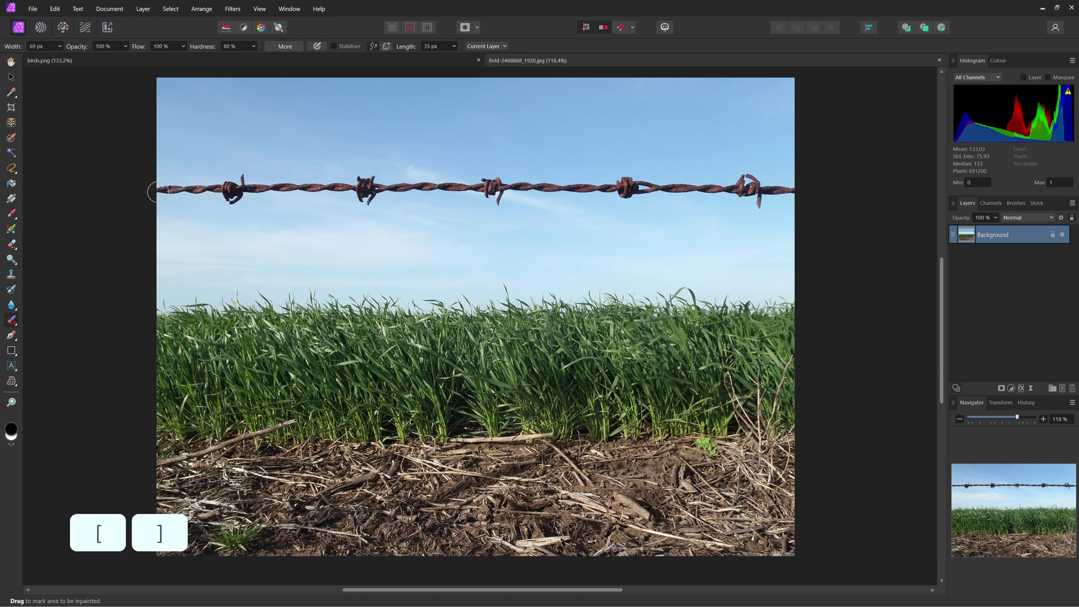
left_click_drag(157, 192, 806, 188)
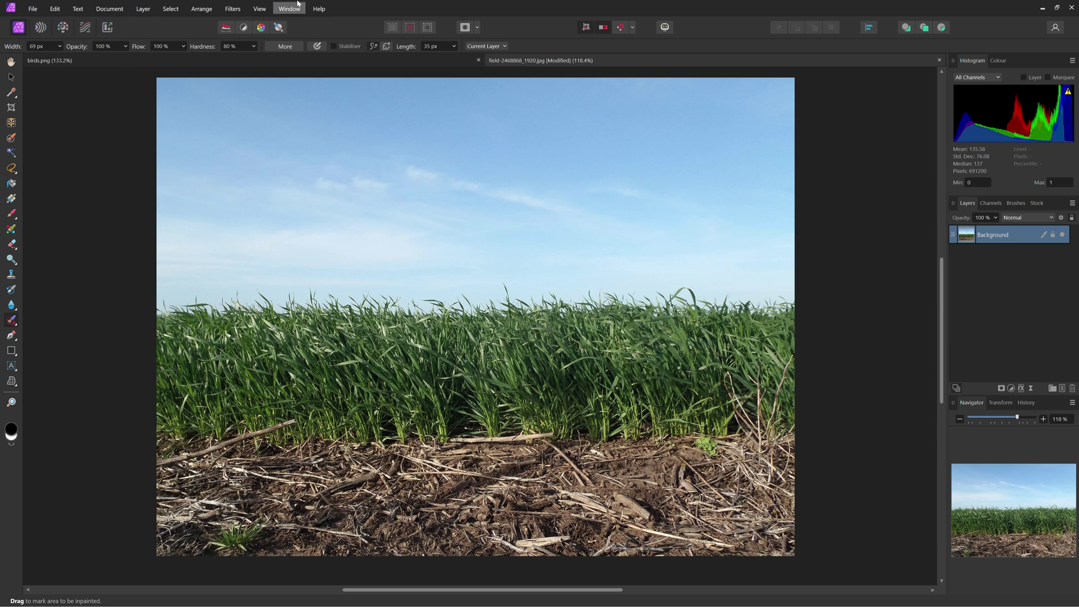
- Switch to birds.png and select the Freehand Selection Tool
left_click(97, 61)
key("l")
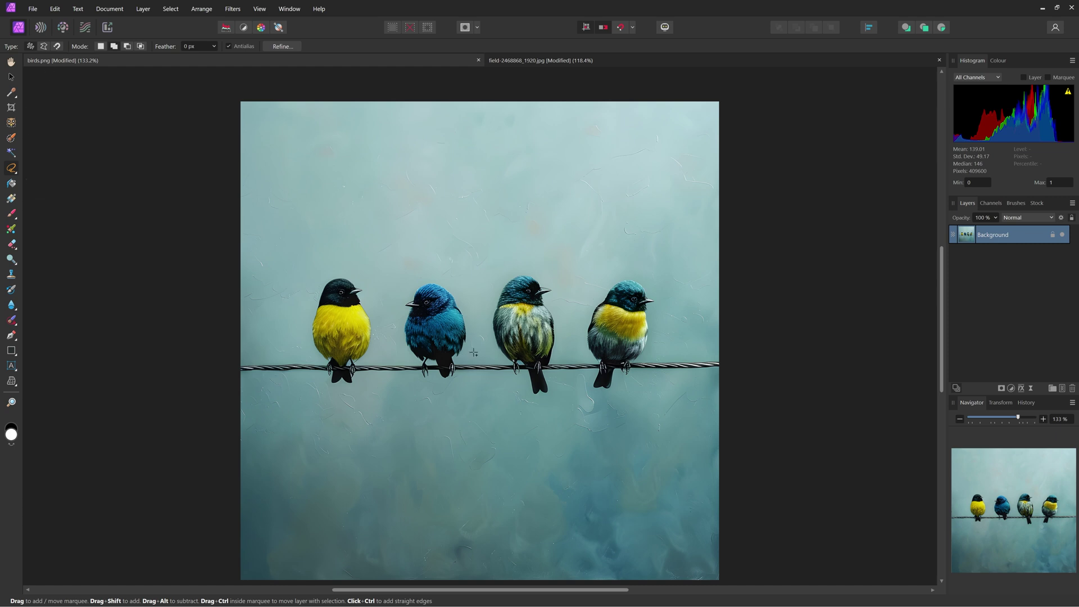
scroll(474, 353, "down", 1)
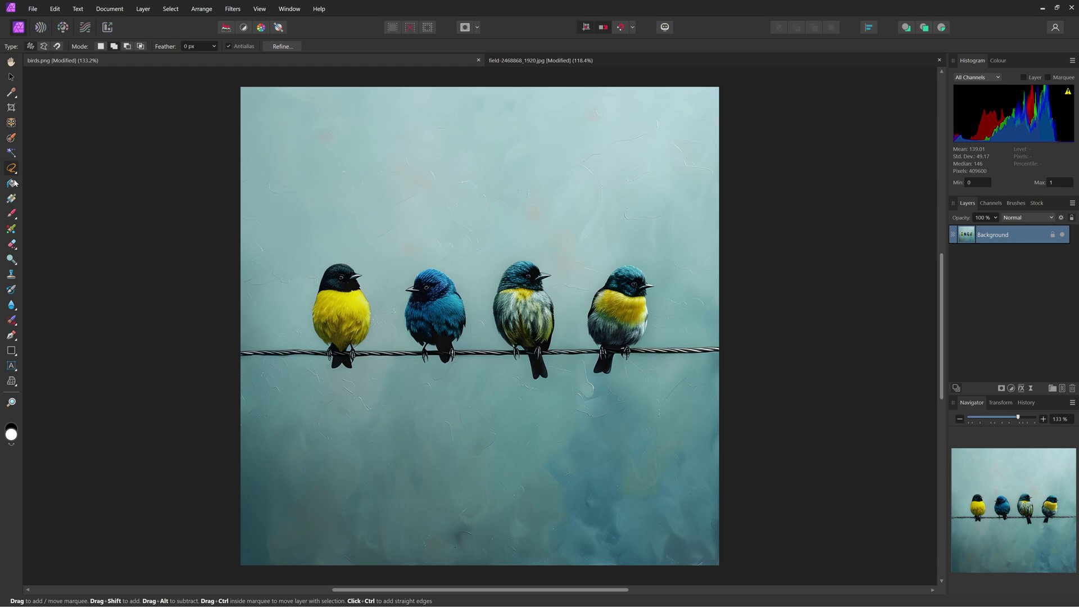
right_click(13, 170)
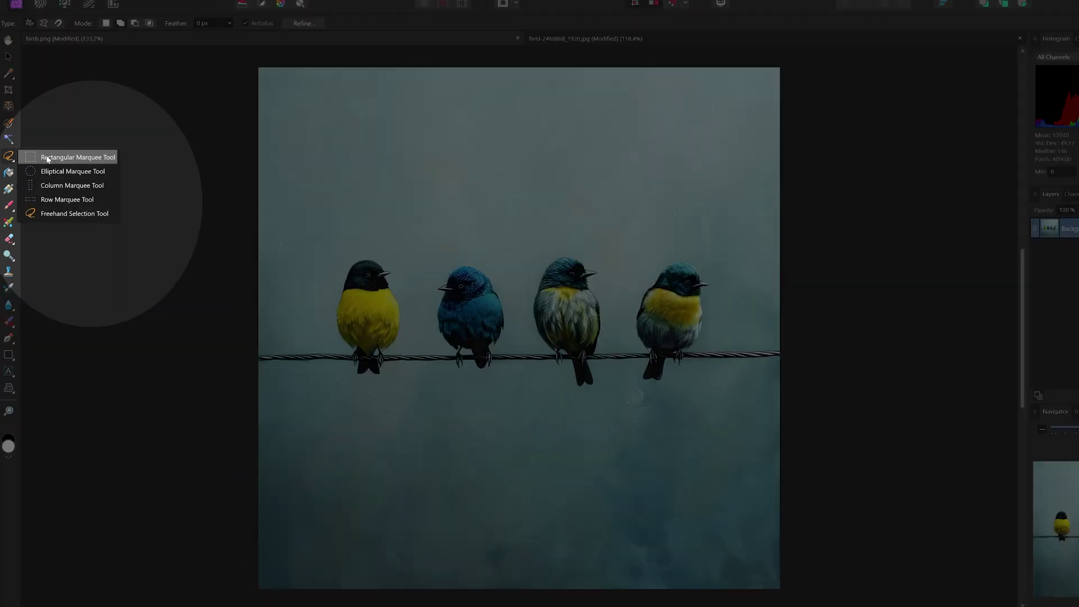
left_click(85, 216)
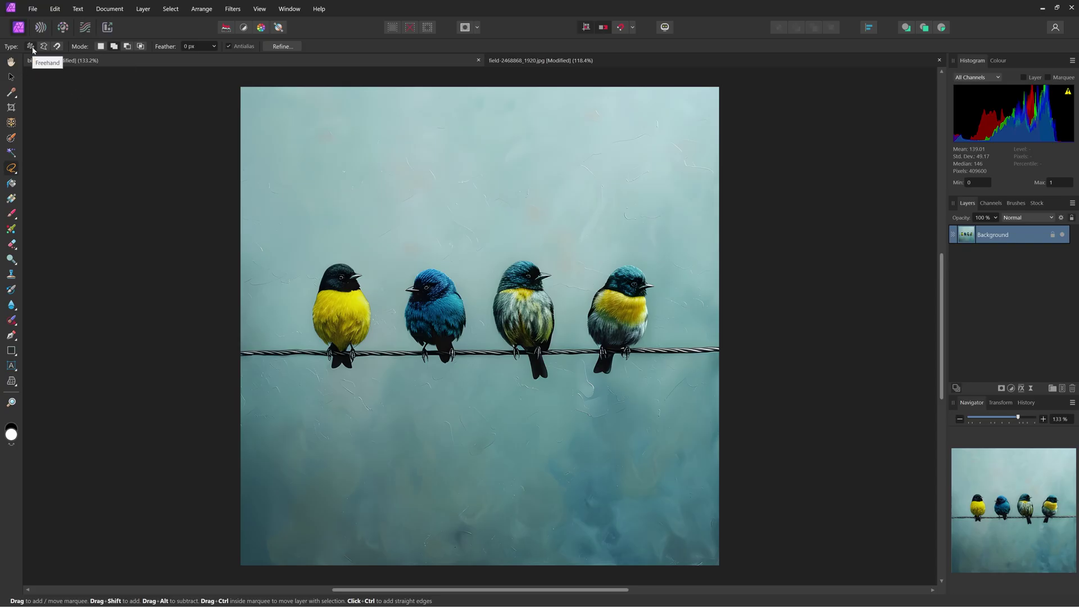
- Draw an oval freehand selection, then a triangular Polygonal selection in the sky
left_click_drag(314, 190, 302, 202)
left_click(44, 45)
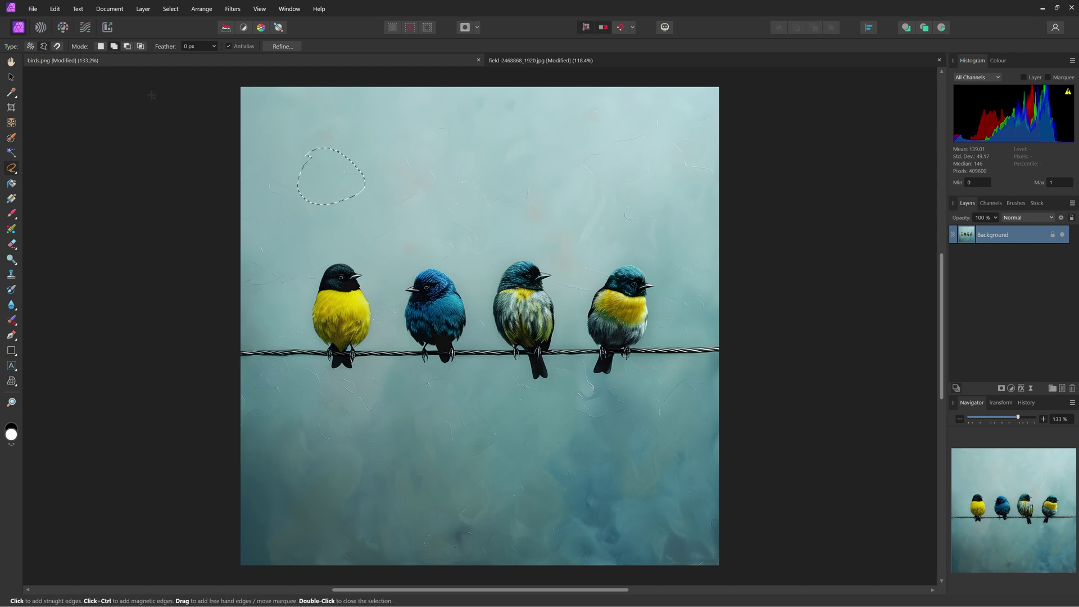
left_click(418, 123)
left_click(385, 226)
left_click(470, 185)
left_click(448, 131)
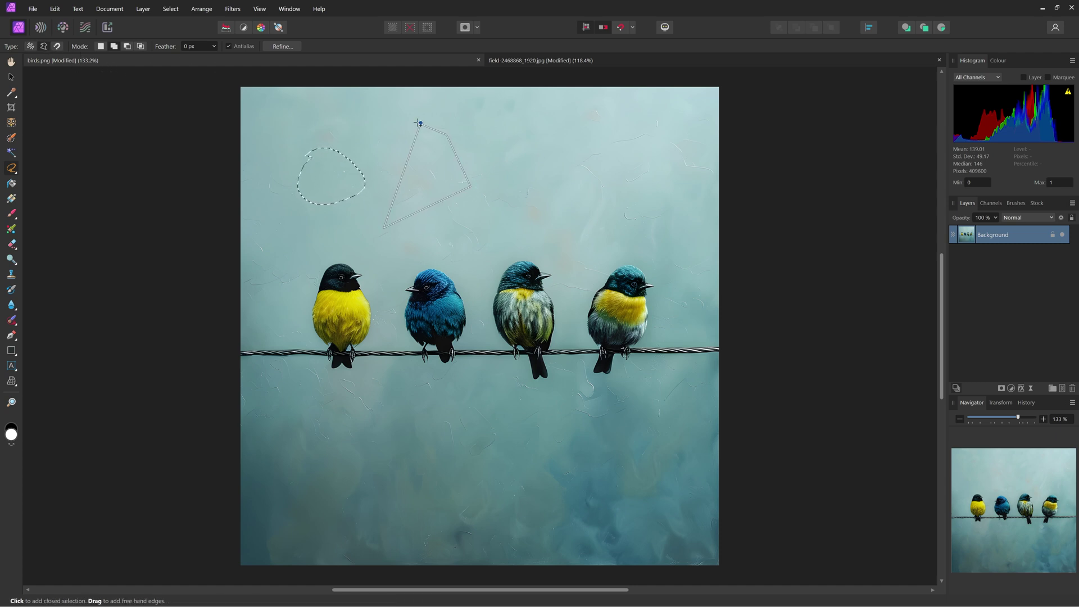
left_click(417, 123)
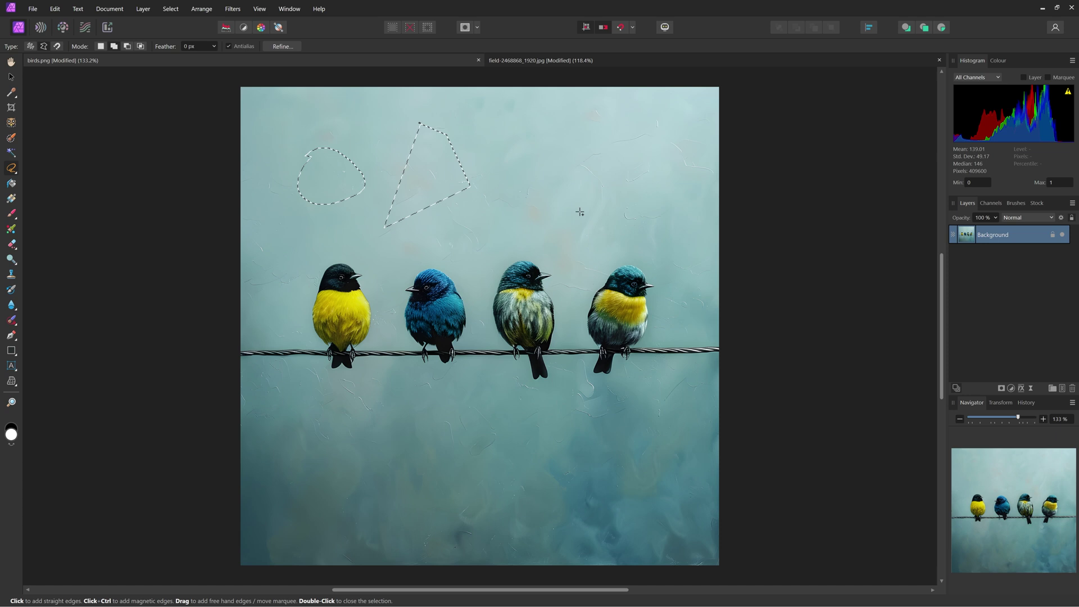
- Trace around the blue bird's outline using the Magnetic selection type
left_click(57, 46)
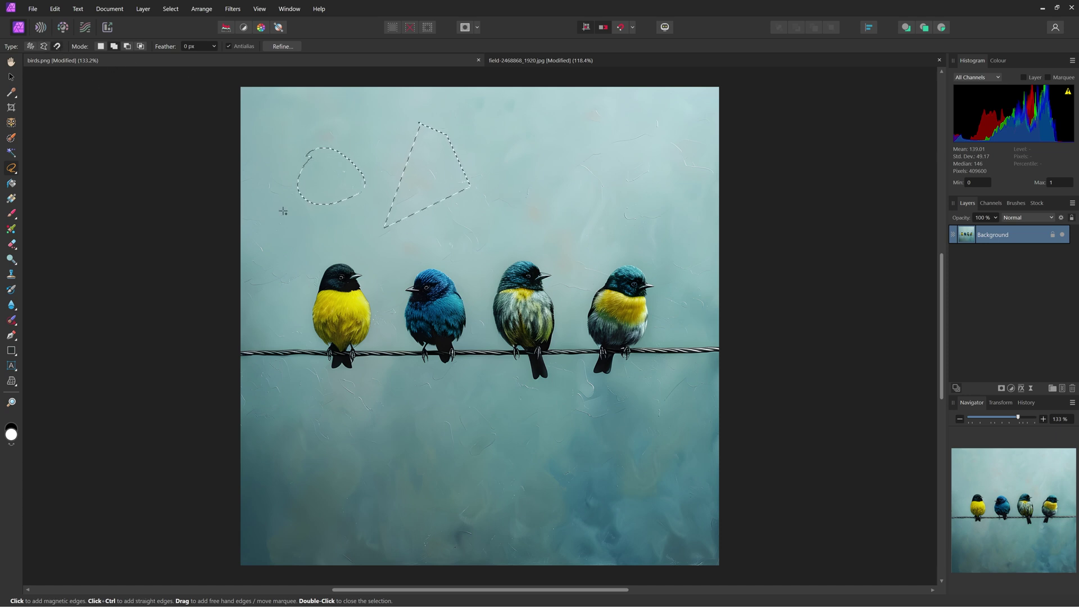
left_click(427, 269)
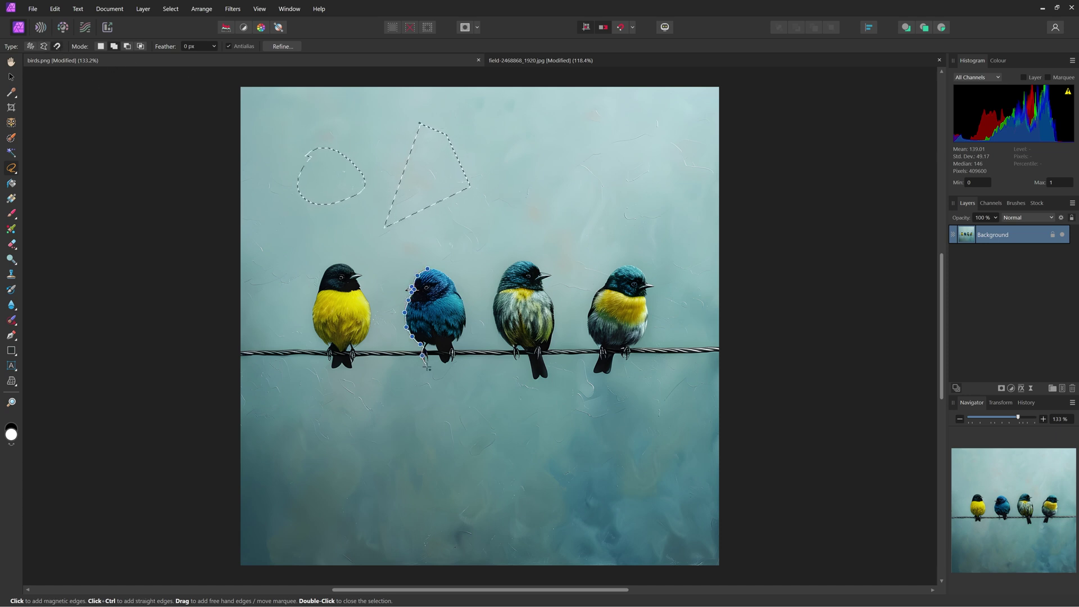
left_click(429, 266)
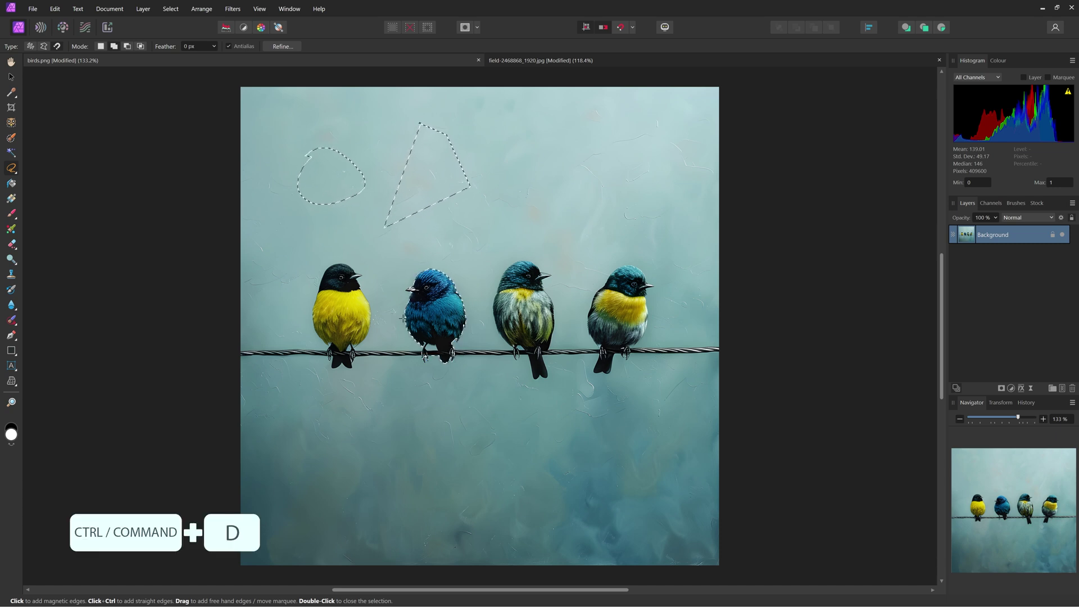
- Clear selections, test a New-mode freehand lasso, deselect, then set Mode to Add
key("ctrl+d")
left_click(29, 46)
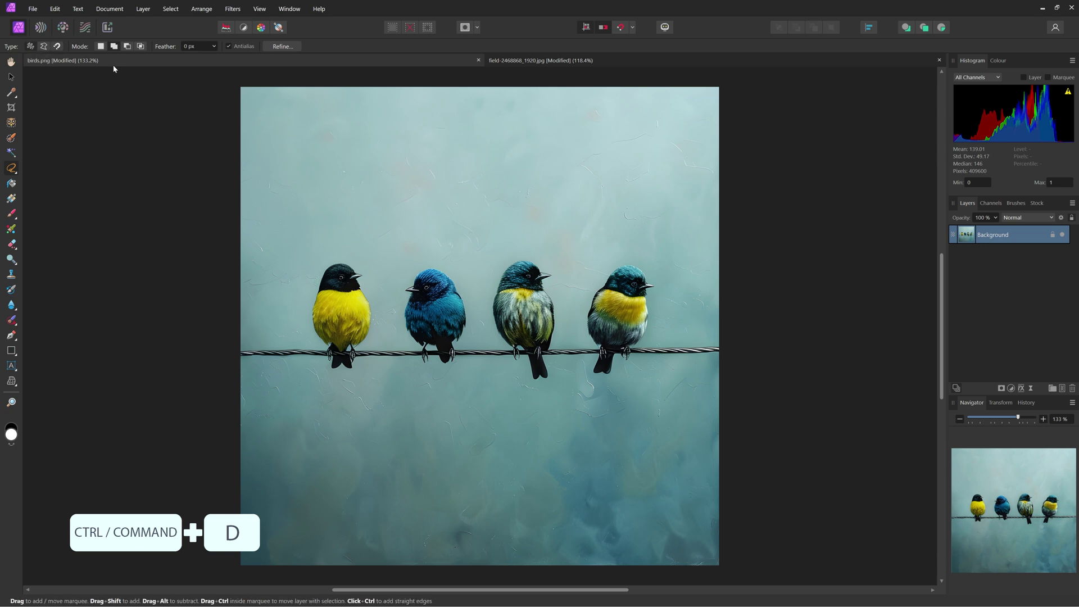
left_click(102, 48)
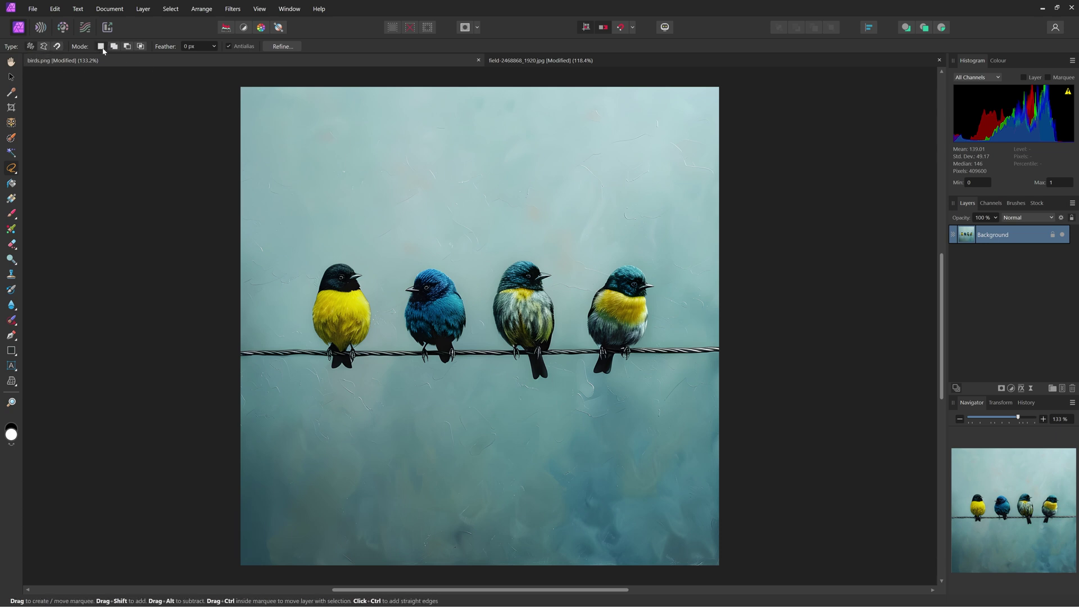
left_click_drag(393, 209, 388, 212)
left_click(175, 95)
left_click(114, 47)
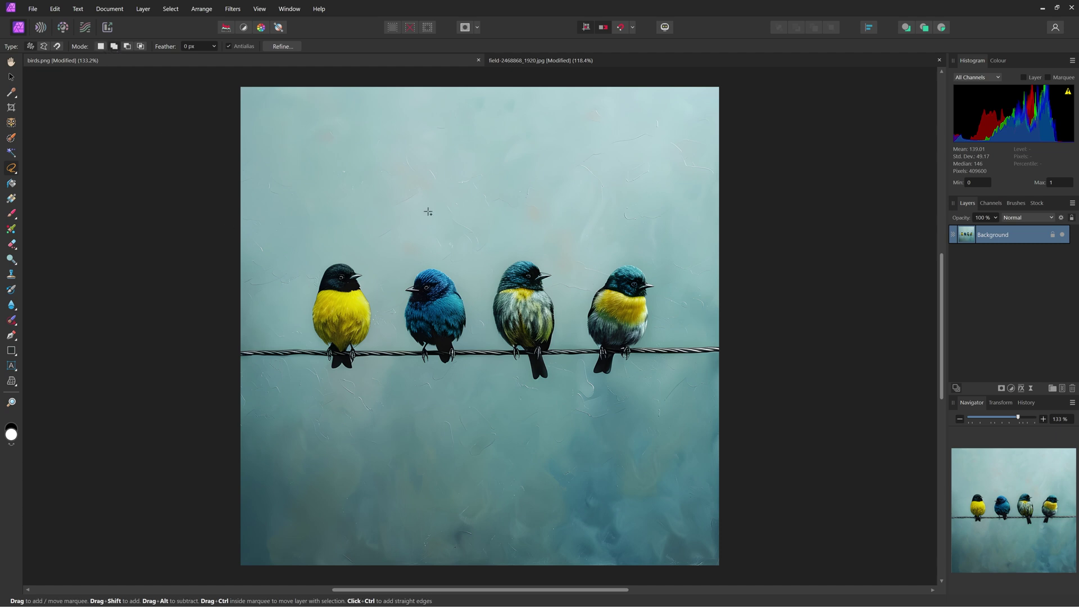
scroll(342, 226, "up", 1)
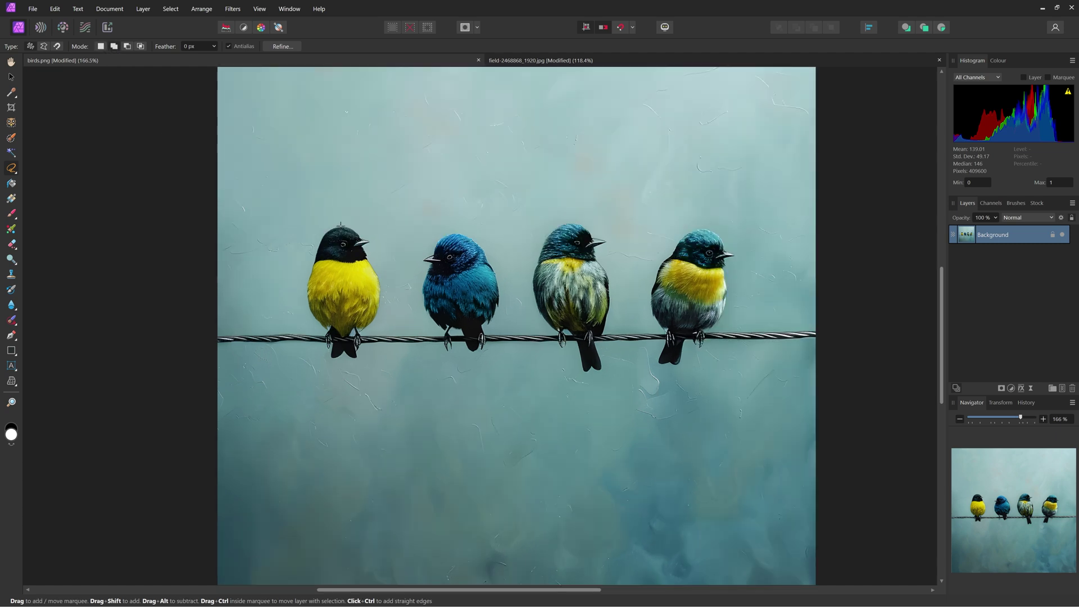
- Loosely outline the left yellow bird and the rightmost bird on the wire
left_click_drag(313, 260, 306, 289)
mouse_move(330, 364)
left_mouse_down()
mouse_move(370, 360)
mouse_move(374, 245)
left_mouse_up()
left_click(705, 228)
mouse_move(653, 324)
left_mouse_down()
mouse_move(655, 369)
mouse_move(679, 373)
left_mouse_up()
left_click_drag(725, 327, 733, 290)
left_click_drag(717, 231, 705, 227)
- Fill both bird selections with Edit > Inpaint, then deselect
left_click(54, 9)
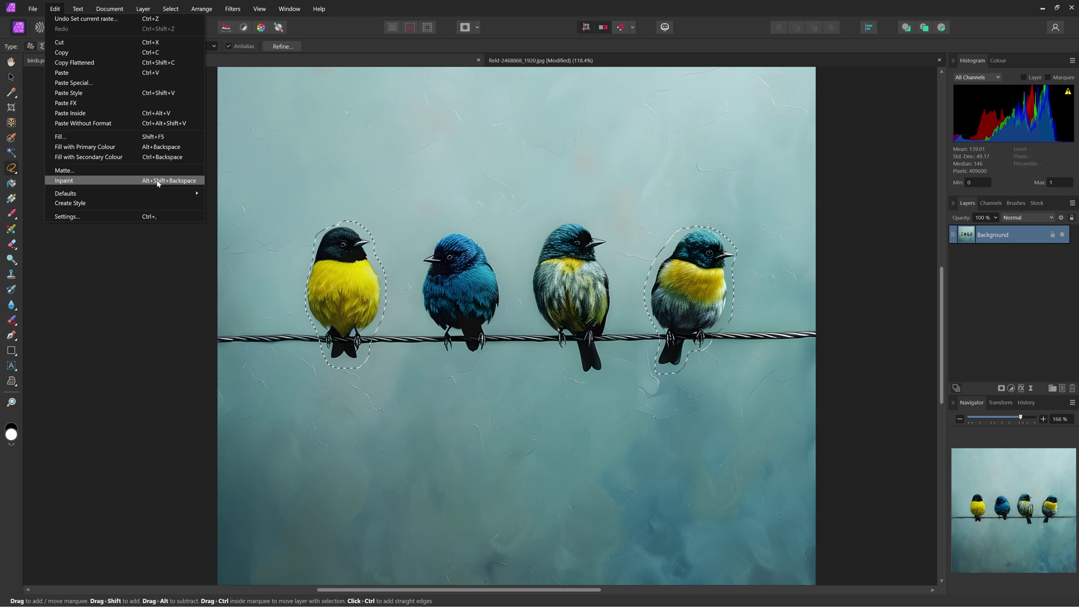
left_click(157, 181)
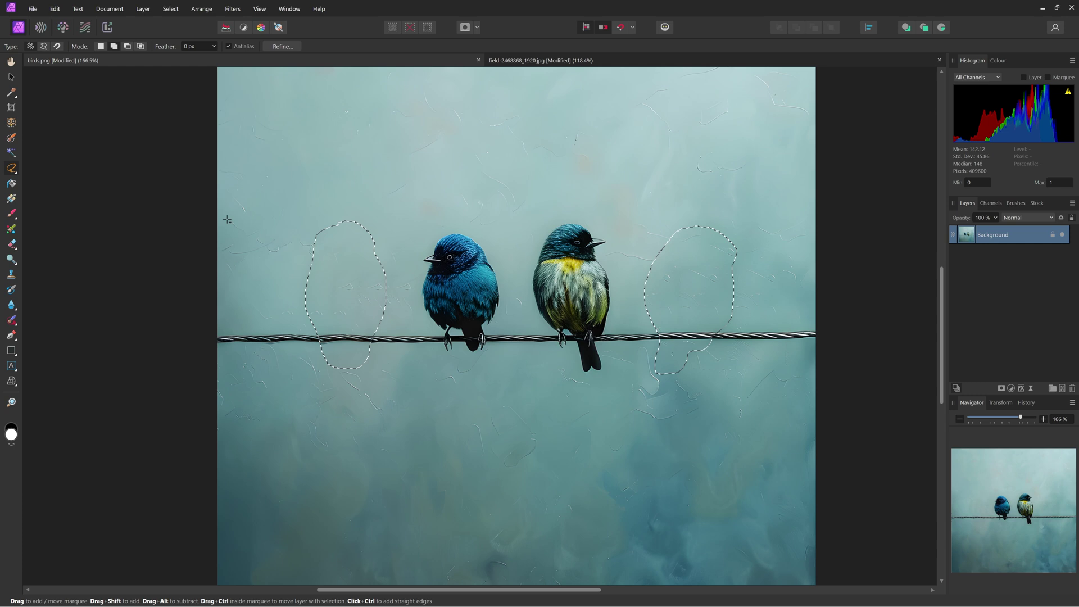
key("ctrl+d")
scroll(516, 326, "down", 1)
scroll(443, 244, "down", 3)
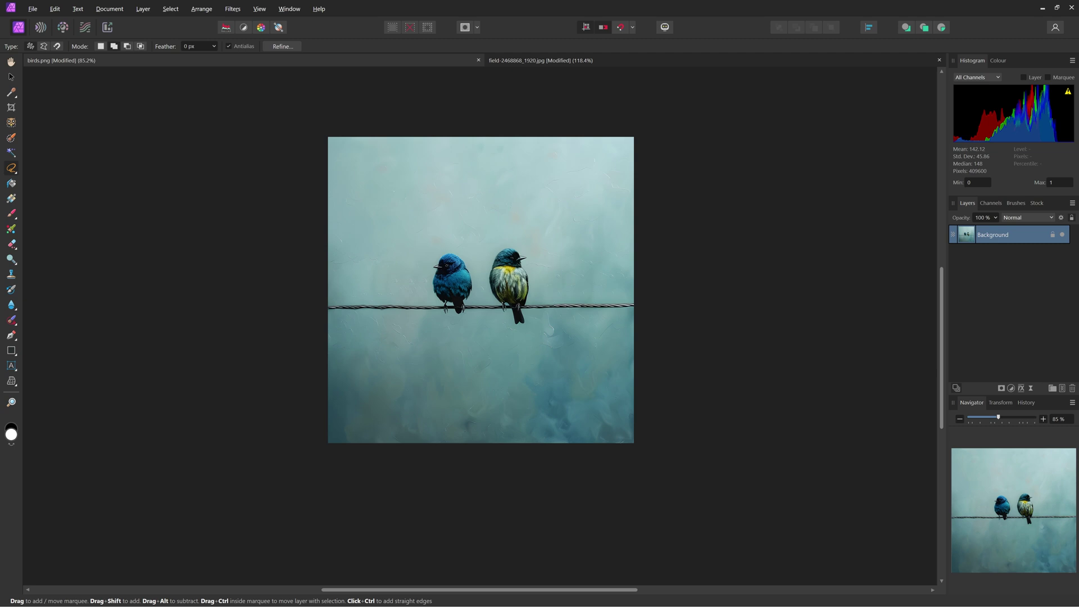
scroll(501, 340, "down", 2)
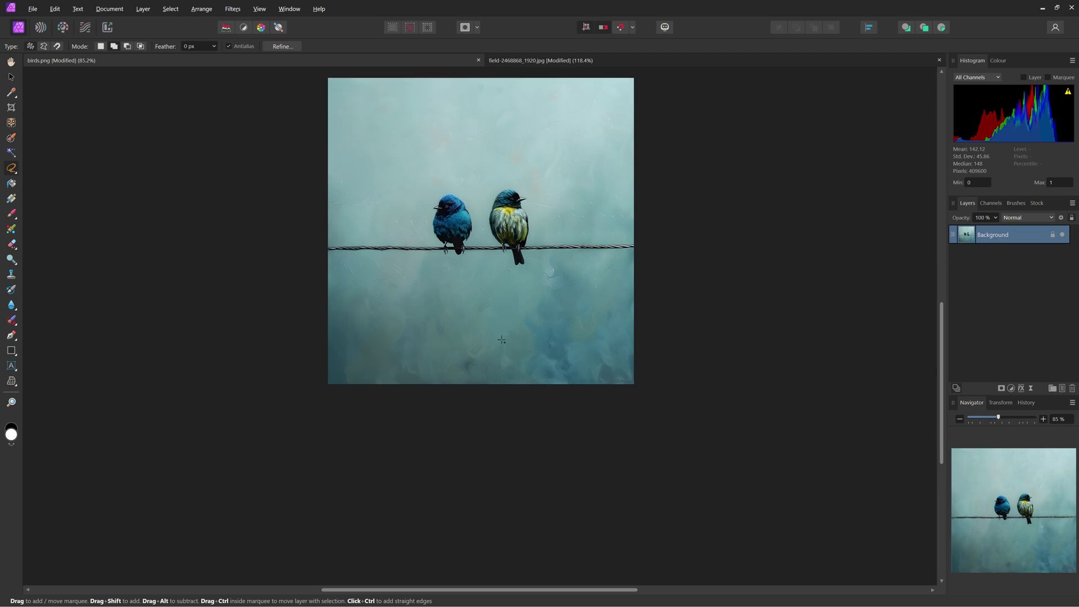
scroll(502, 219, "up", 3)
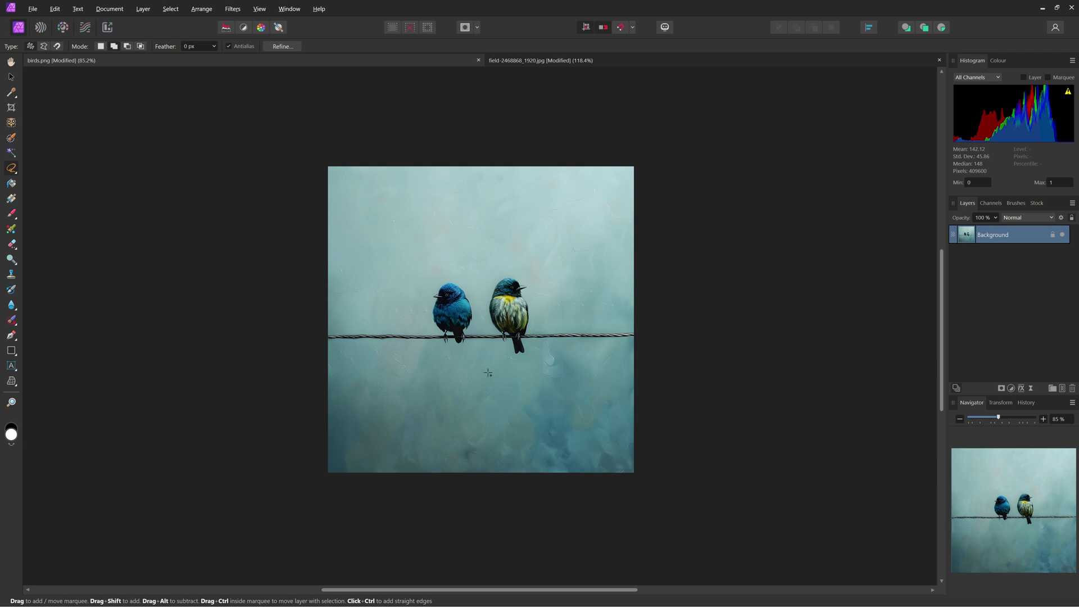
scroll(487, 372, "up", 2)
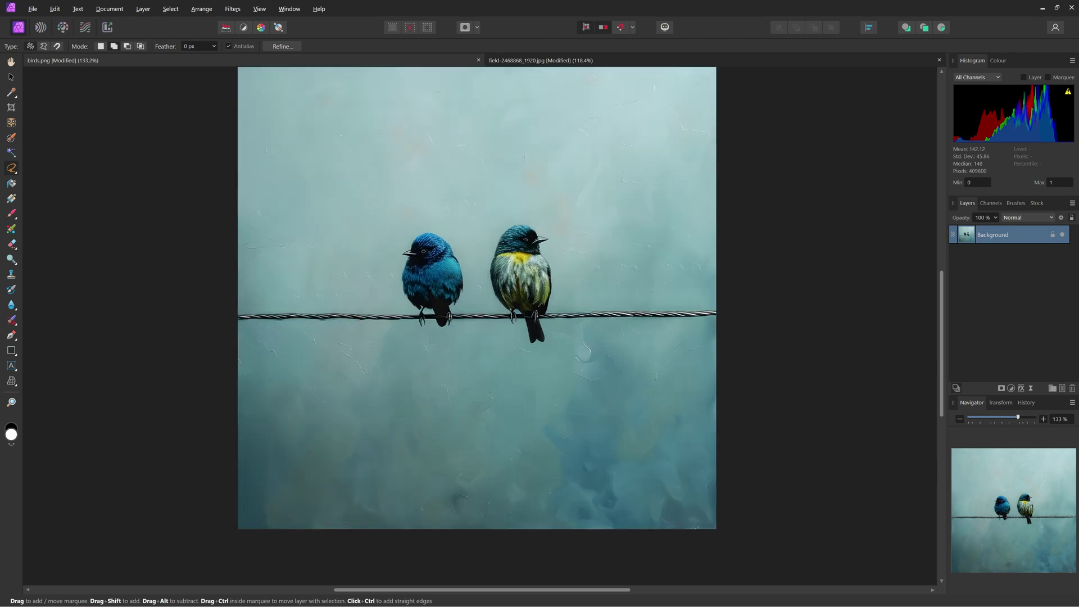
scroll(484, 331, "down", 1)
scroll(484, 331, "up", 2)
scroll(484, 331, "up", 1)
scroll(484, 331, "down", 1)
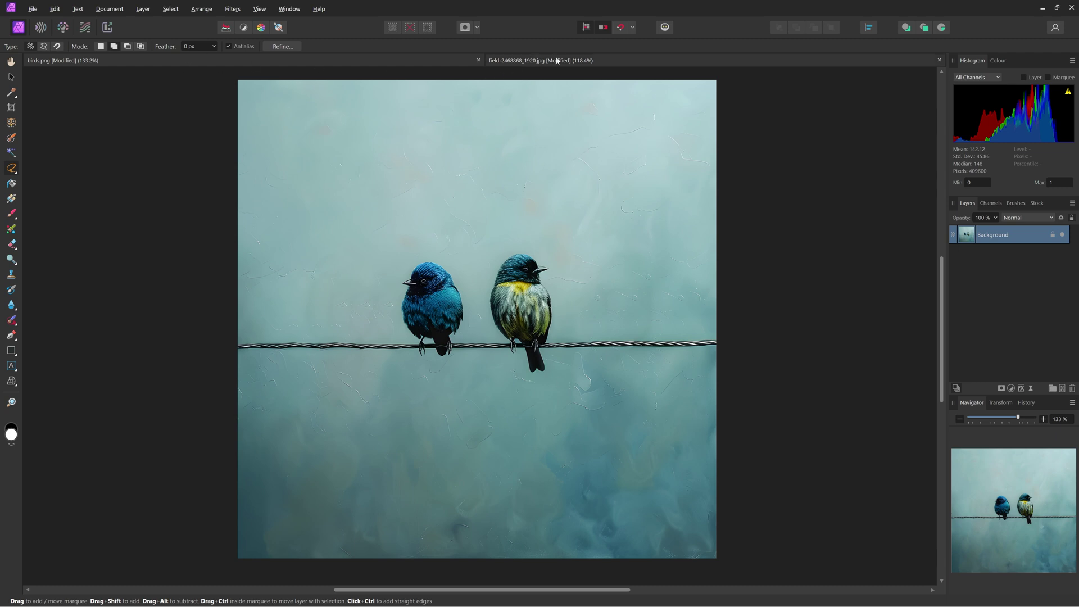
- Switch to the field photo, pick the Inpainting Brush, and open the Edit menu
left_click(522, 60)
key("j")
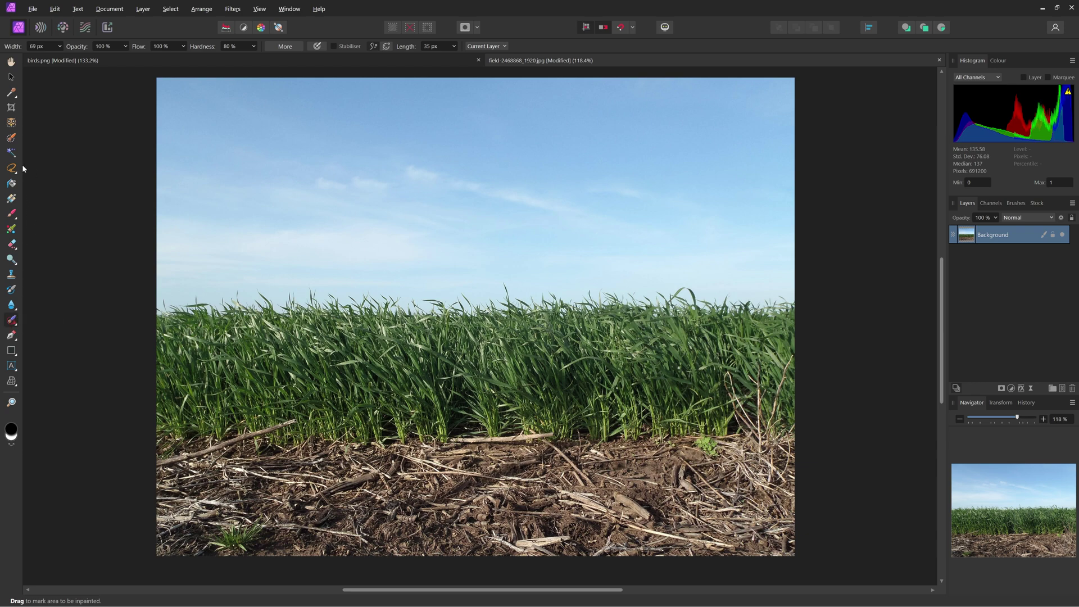
left_click(54, 8)
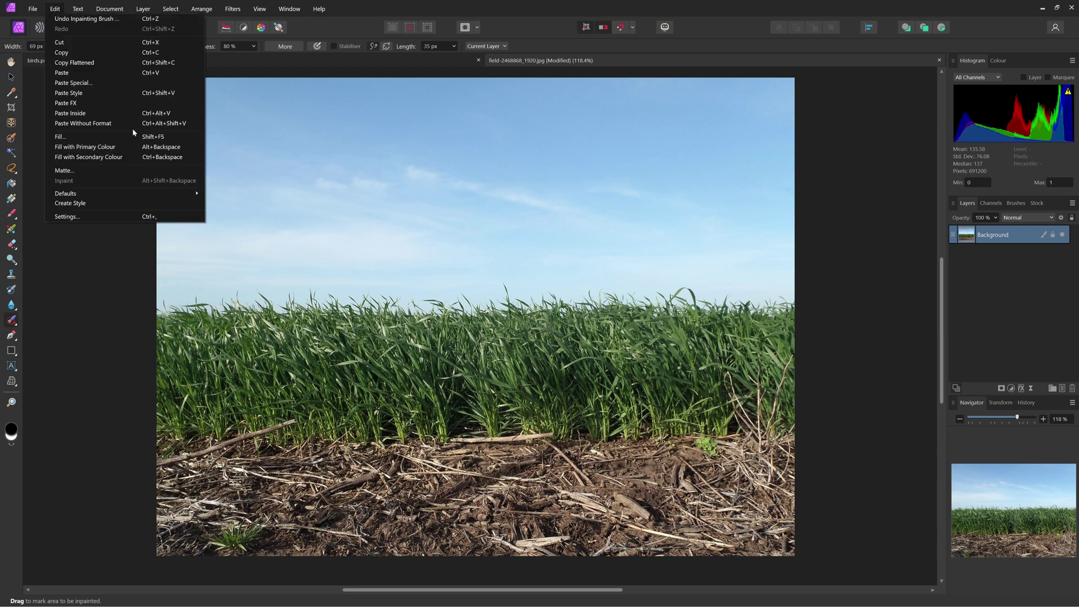